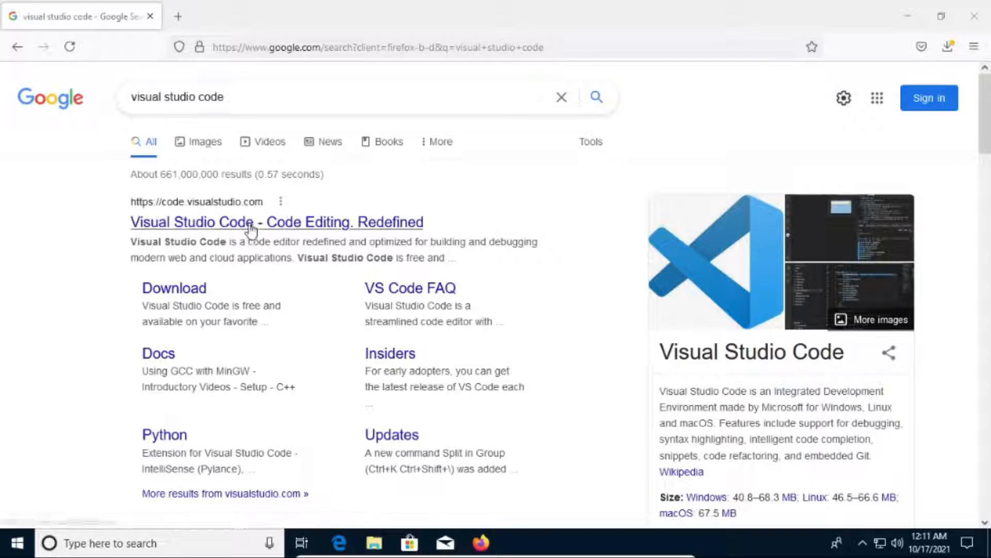
Open the official Visual Studio Code site from the search results and download the stable Windows installer.
{"action": "left_click", "coordinate": [249, 225]}
{"action": "left_click", "coordinate": [418, 238]}
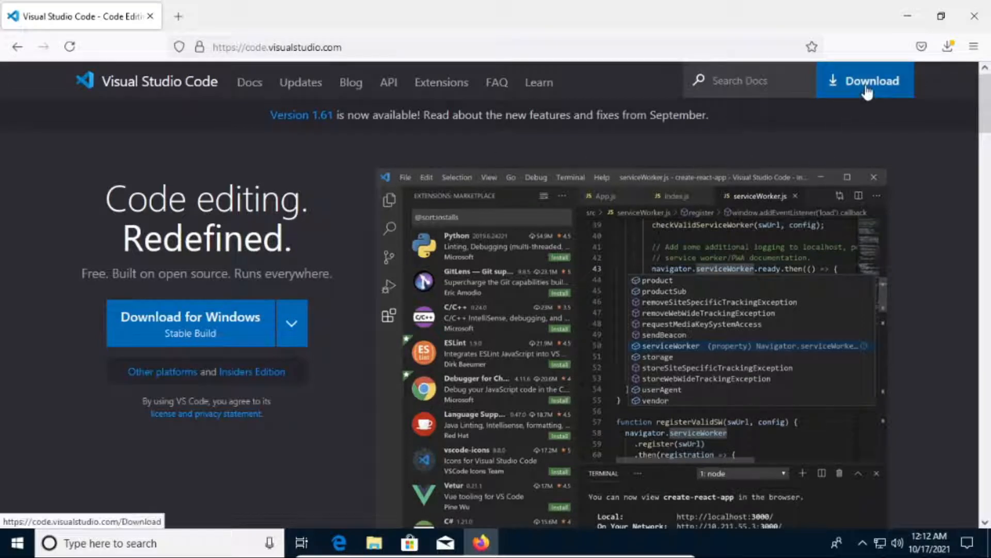
{"action": "left_click", "coordinate": [190, 326]}
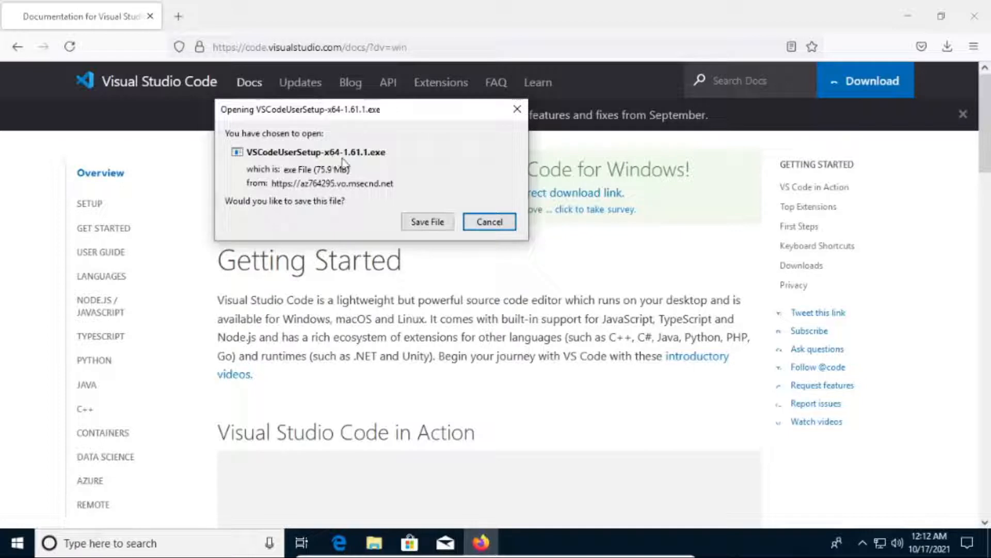
{"action": "left_click", "coordinate": [427, 222]}
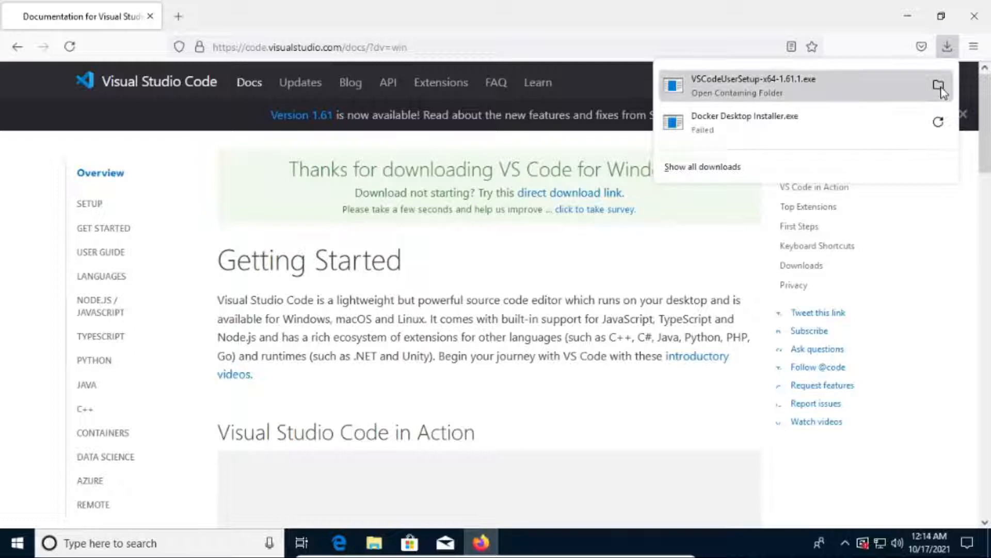
Launch the downloaded VSCodeUserSetup-x64-1.61.1.exe from its folder and accept the license agreement.
{"action": "left_click", "coordinate": [938, 87]}
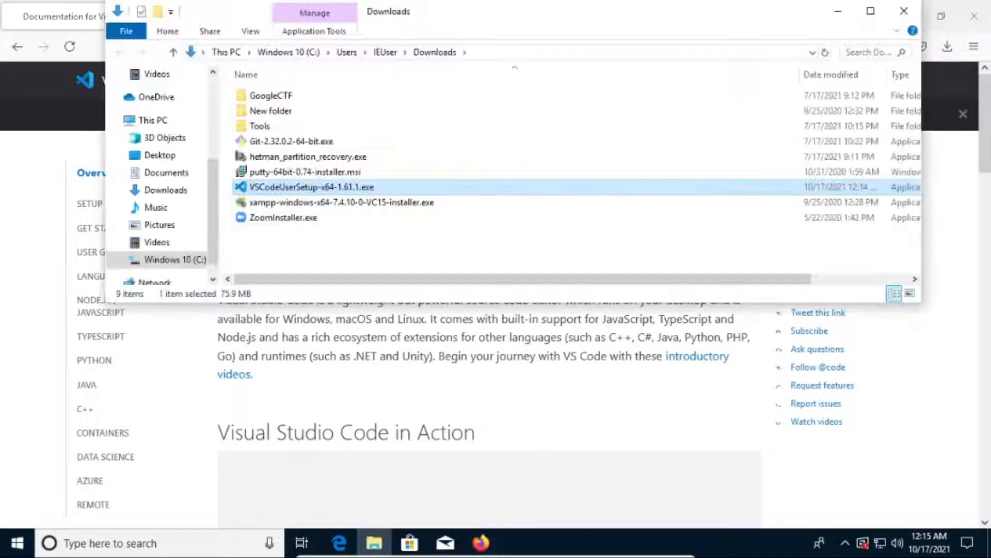
{"action": "double_click", "coordinate": [275, 189]}
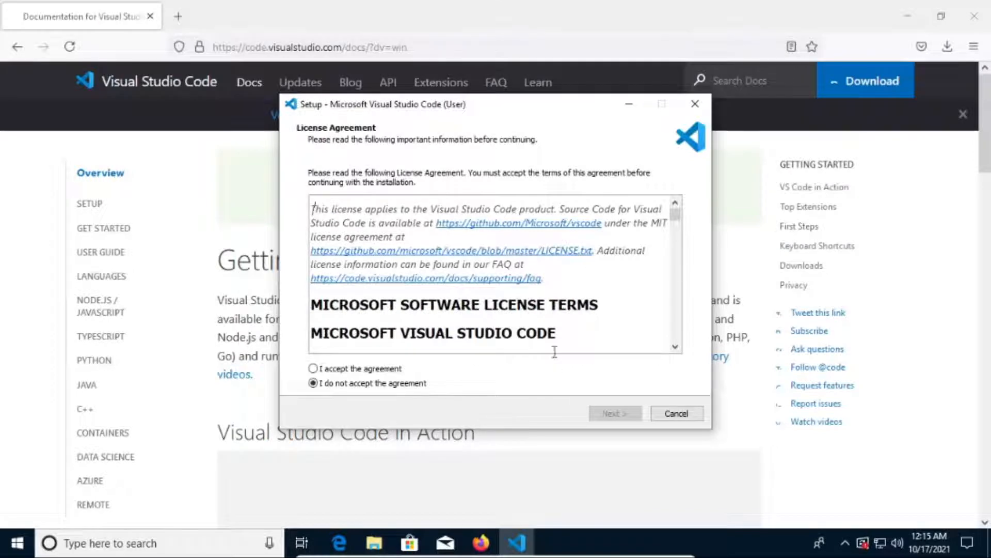
{"action": "left_click", "coordinate": [369, 369]}
{"action": "left_click", "coordinate": [615, 413]}
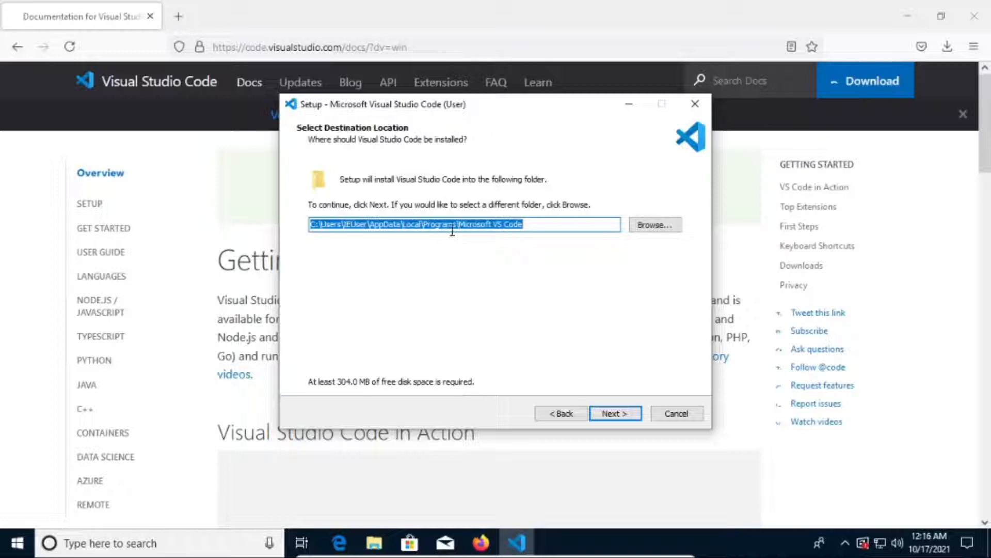
Install Visual Studio Code with the default destination, Start Menu folder and additional tasks, and finish setup with the program launching.
{"action": "left_click", "coordinate": [622, 420]}
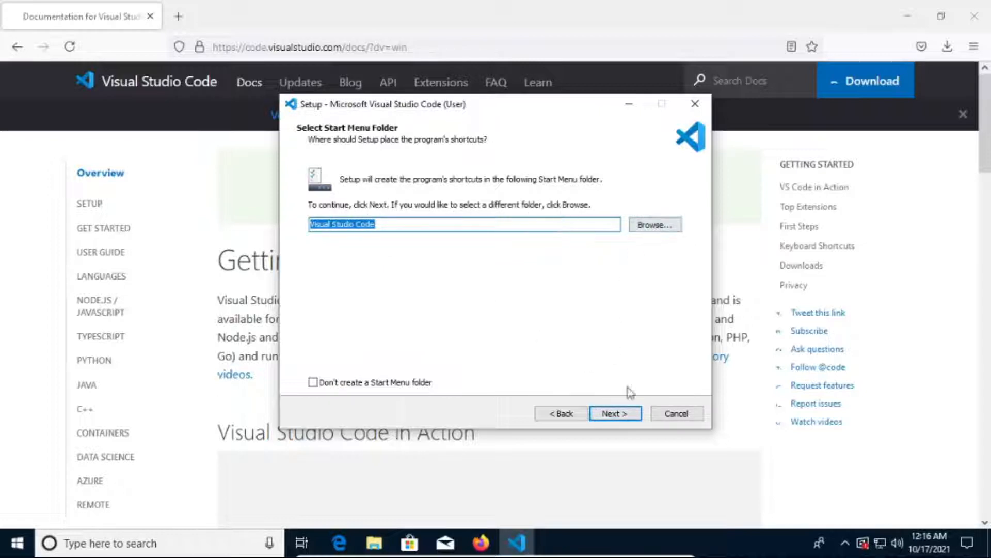
{"action": "left_click", "coordinate": [634, 416]}
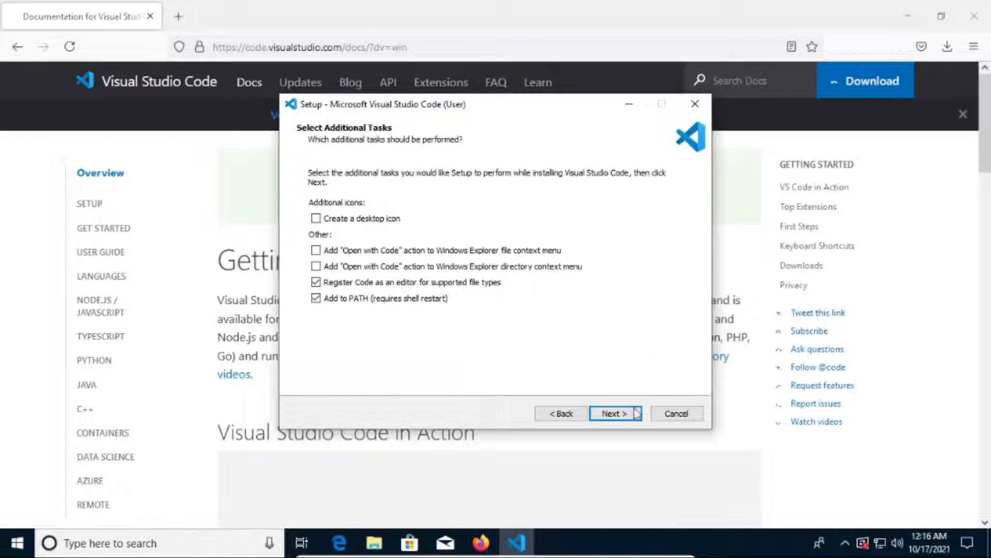
{"action": "left_click", "coordinate": [615, 413]}
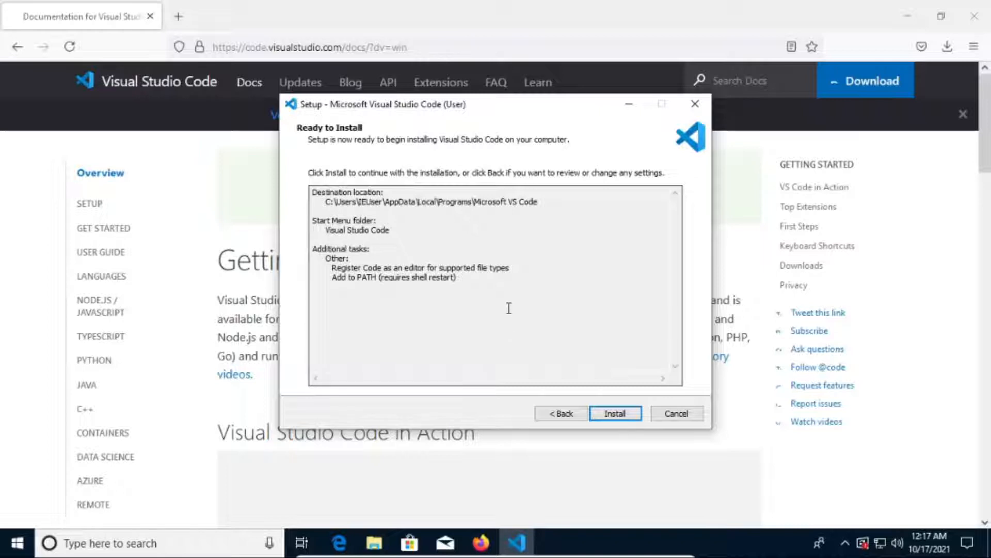
{"action": "left_click", "coordinate": [625, 414]}
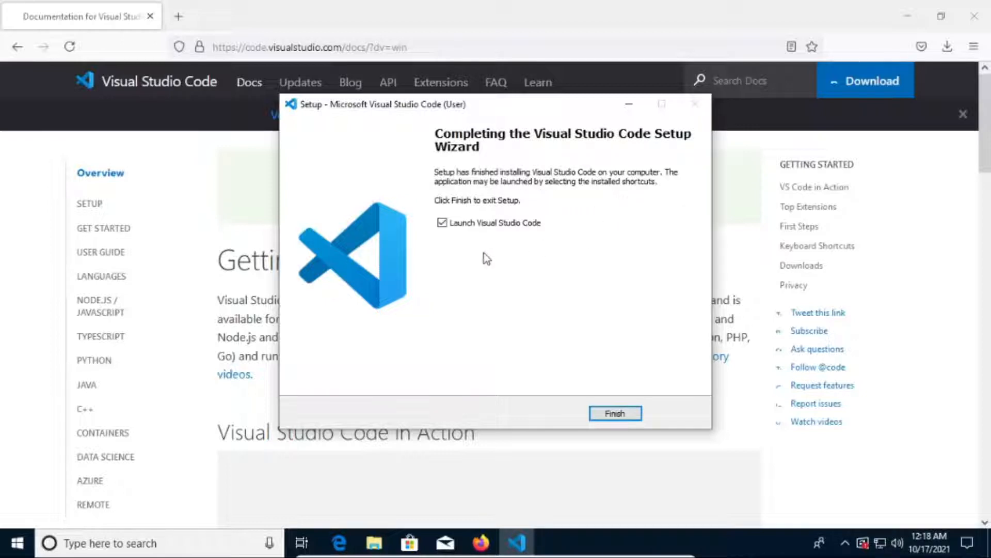
{"action": "left_click", "coordinate": [614, 414]}
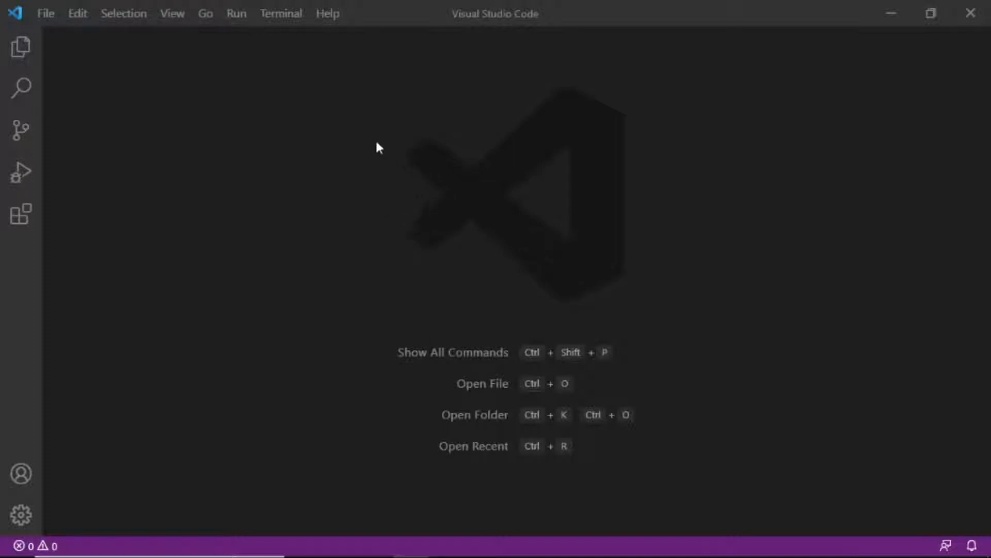
Change the color theme to Light (Visual Studio).
{"action": "left_click", "coordinate": [46, 14]}
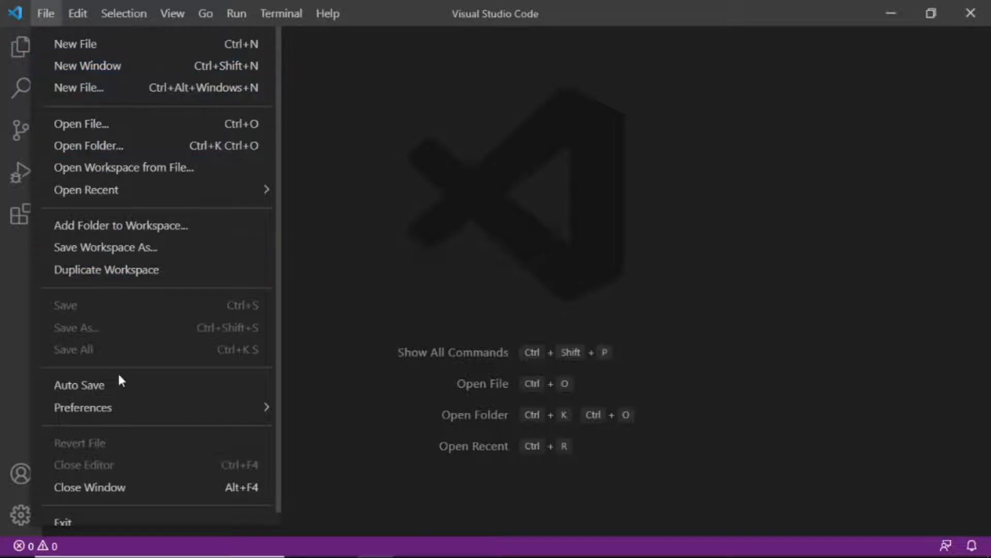
{"action": "mouse_move", "coordinate": [82, 407]}
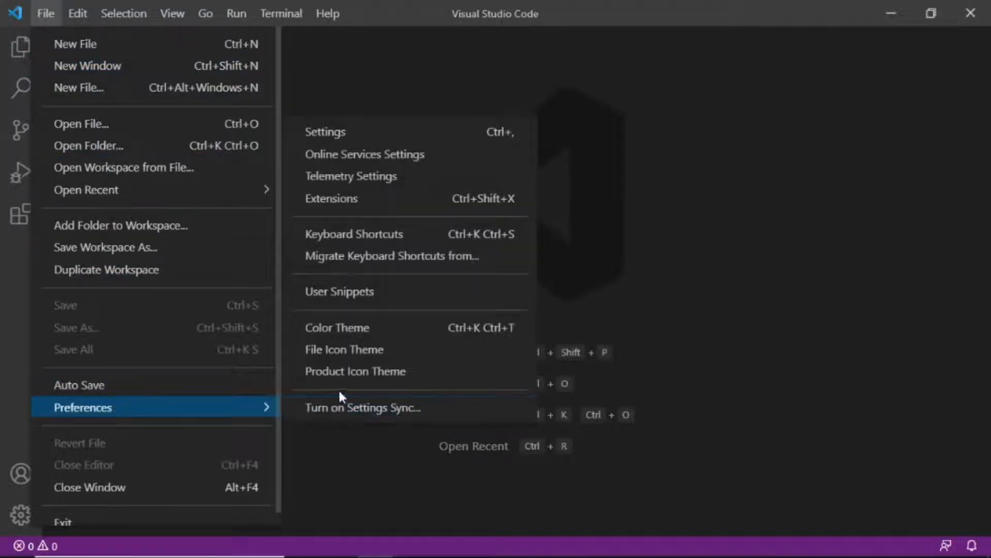
{"action": "left_click", "coordinate": [340, 329]}
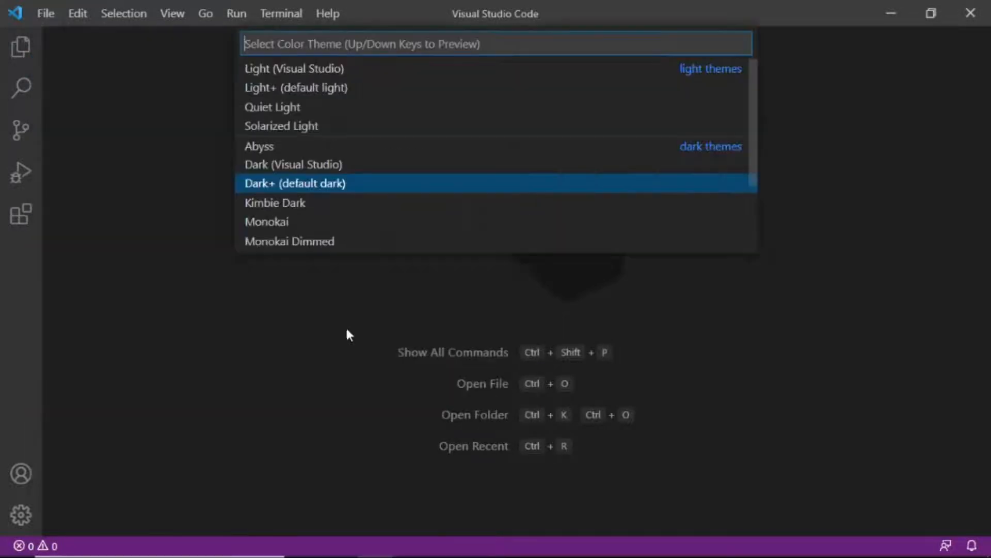
{"action": "left_click", "coordinate": [268, 69]}
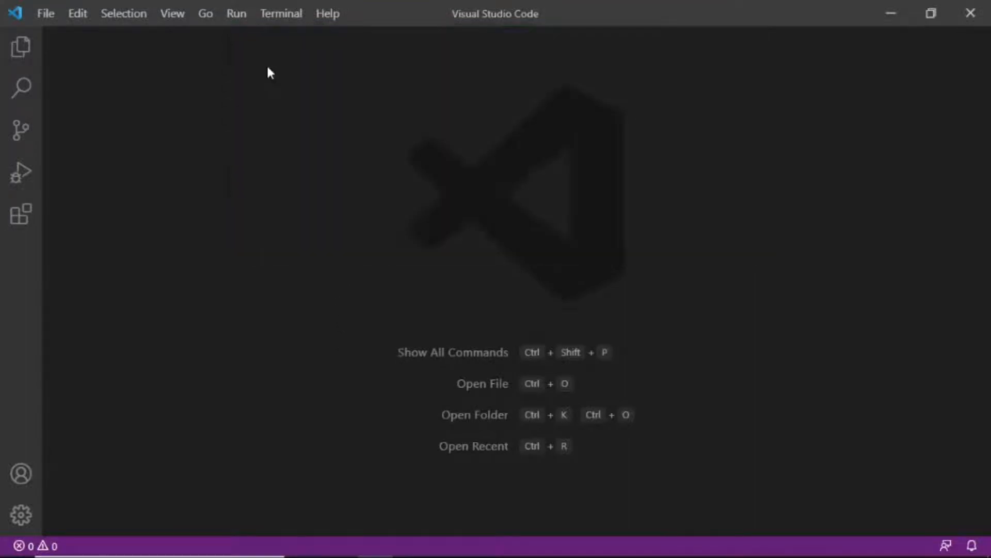
Switch the color theme to Quiet Light.
{"action": "left_click", "coordinate": [45, 13]}
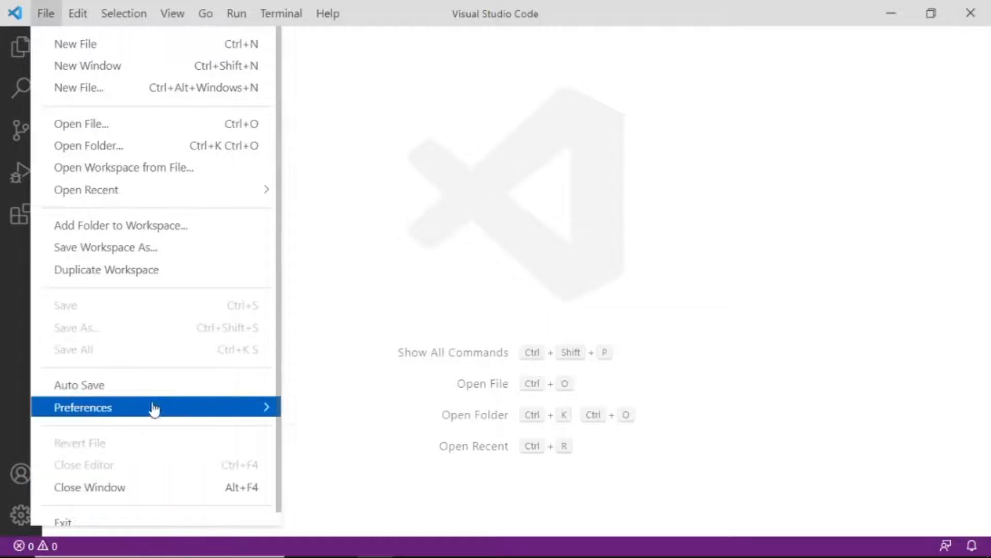
{"action": "mouse_move", "coordinate": [153, 407]}
{"action": "left_click", "coordinate": [287, 327]}
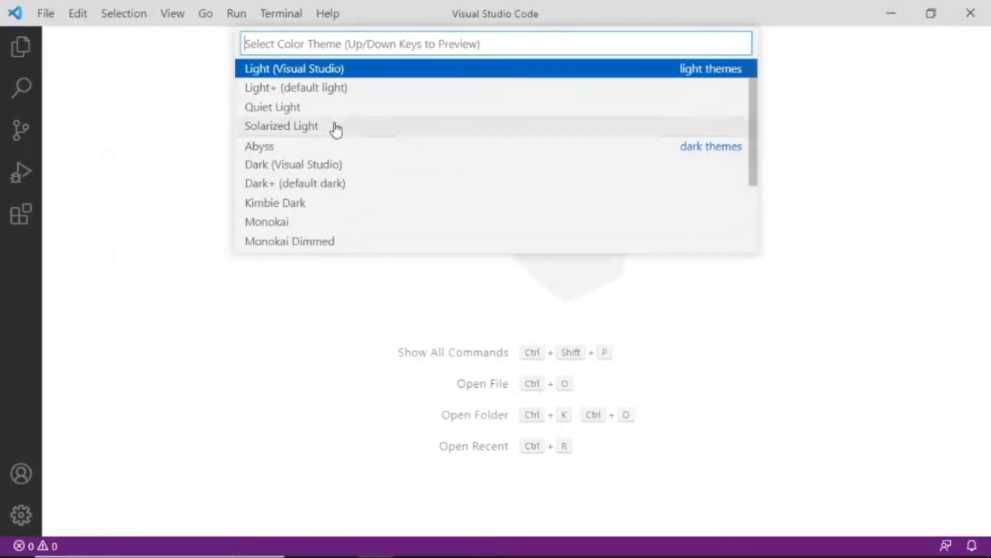
{"action": "left_click", "coordinate": [278, 109]}
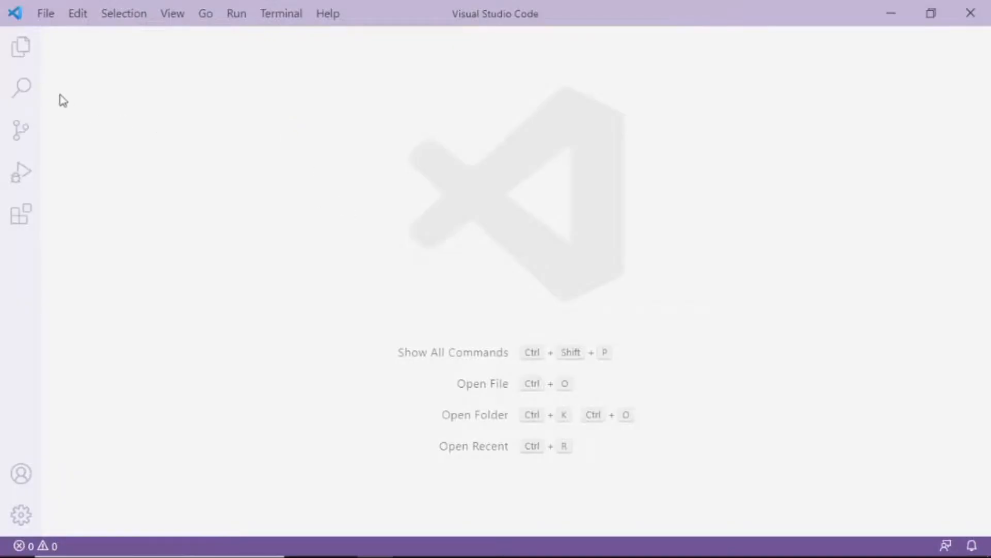
Set the color theme to Dark+ (default dark).
{"action": "left_click", "coordinate": [46, 16]}
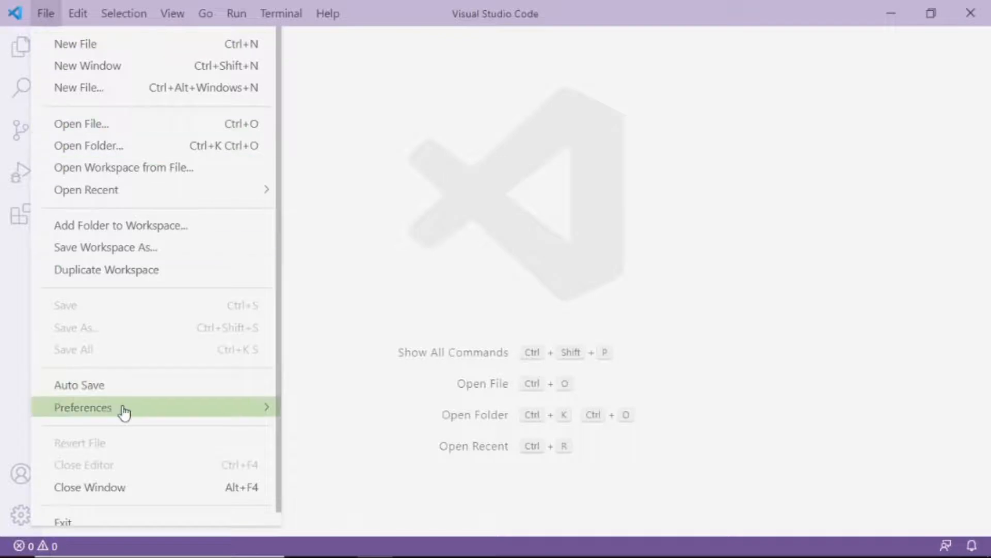
{"action": "mouse_move", "coordinate": [209, 413]}
{"action": "left_click", "coordinate": [346, 336]}
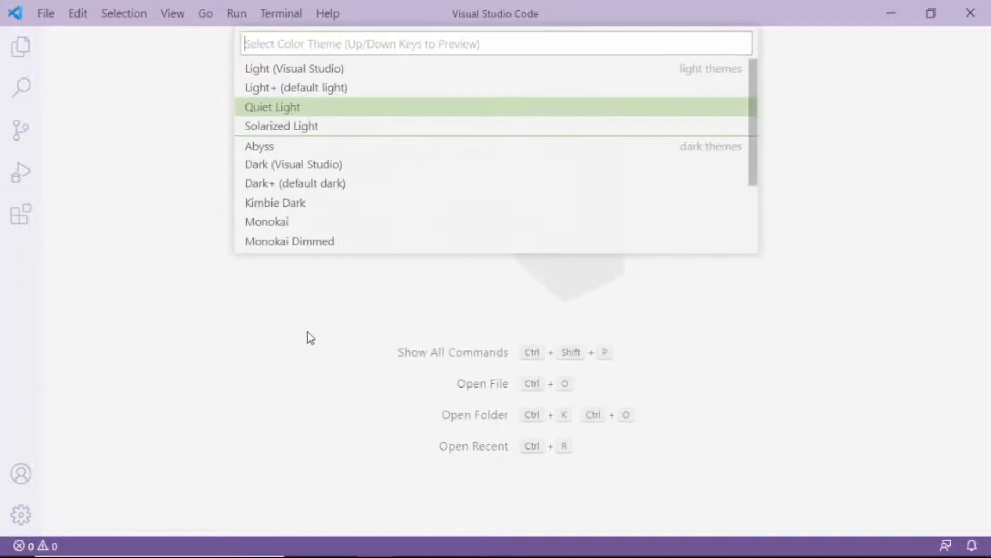
{"action": "left_click", "coordinate": [287, 185]}
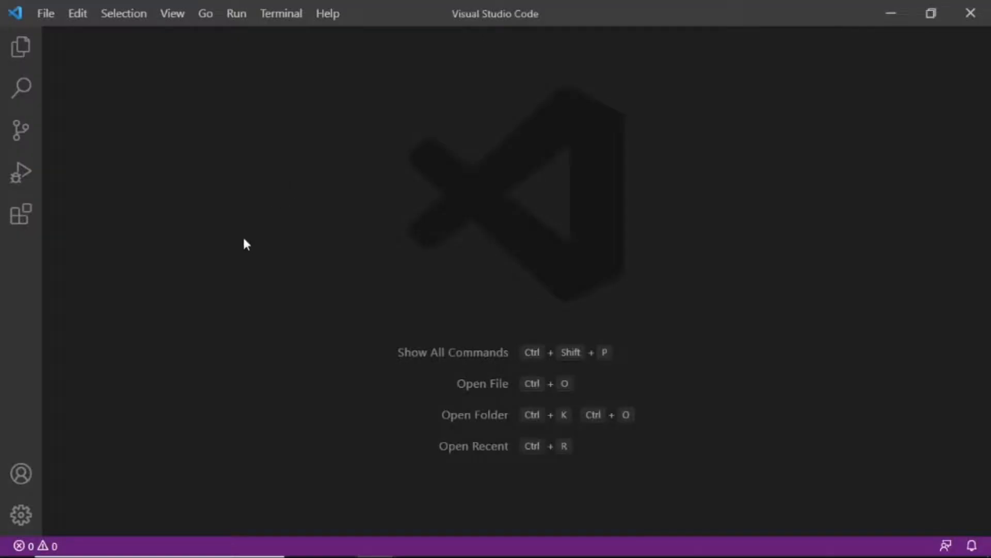
Enlarge the editor interface by one zoom level.
{"action": "left_click", "coordinate": [78, 14]}
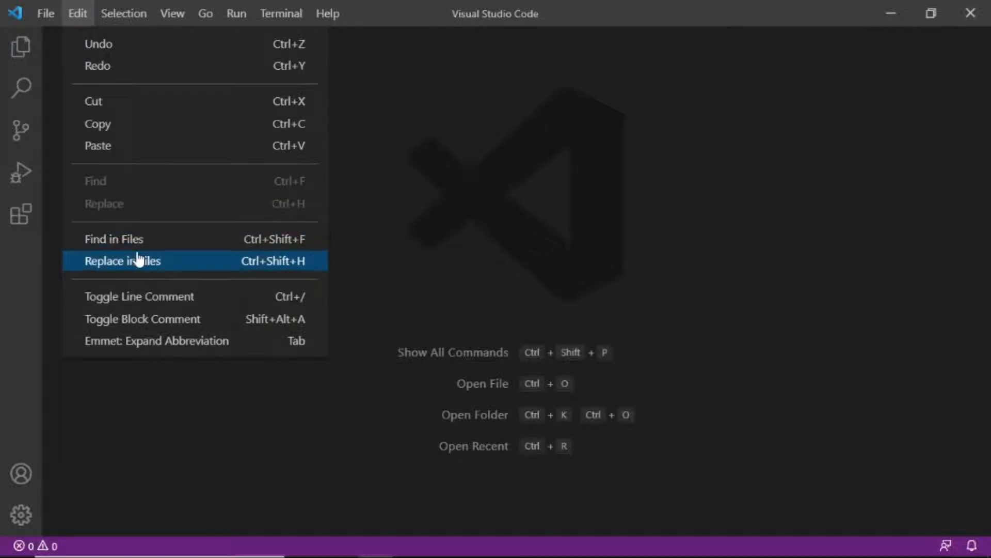
{"action": "mouse_move", "coordinate": [122, 15]}
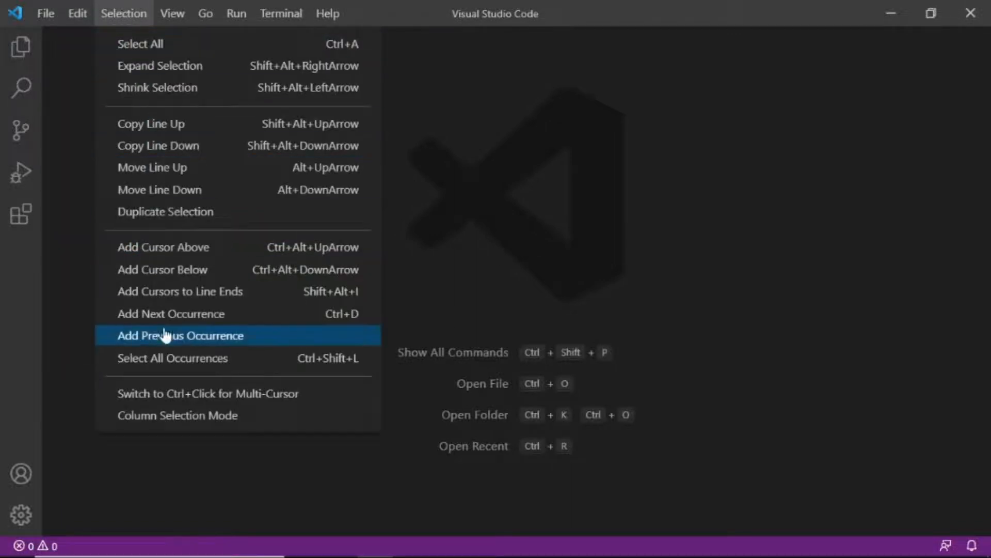
{"action": "mouse_move", "coordinate": [164, 16]}
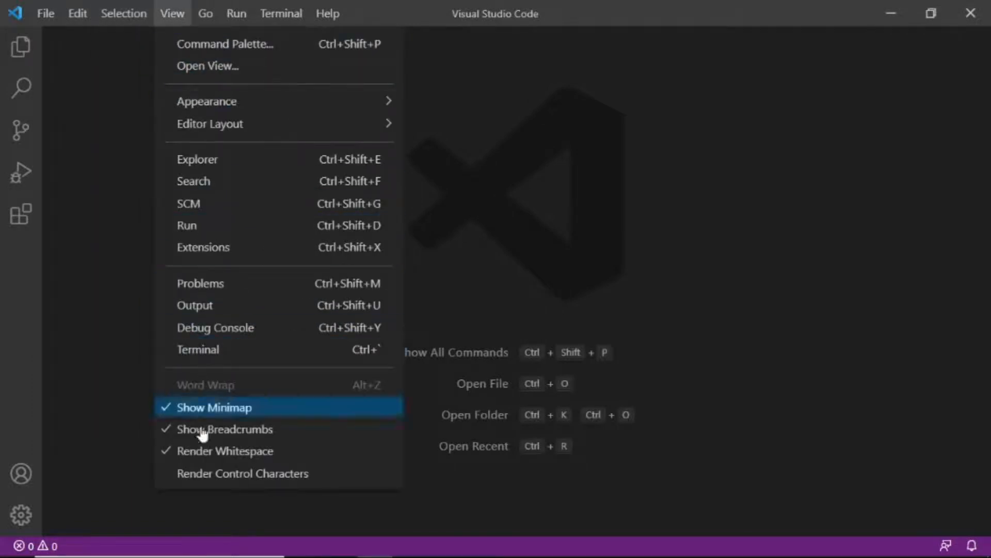
{"action": "mouse_move", "coordinate": [237, 99]}
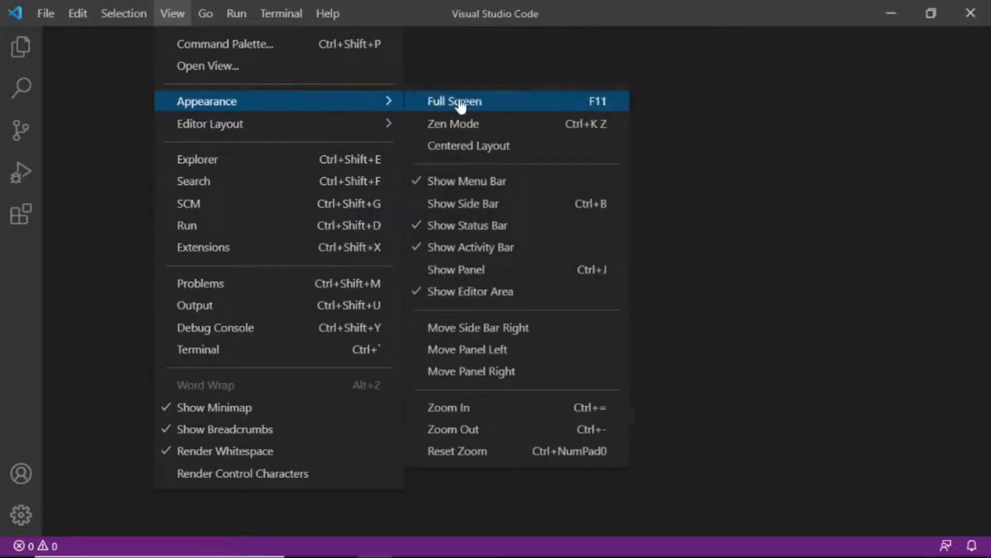
{"action": "left_click", "coordinate": [479, 411]}
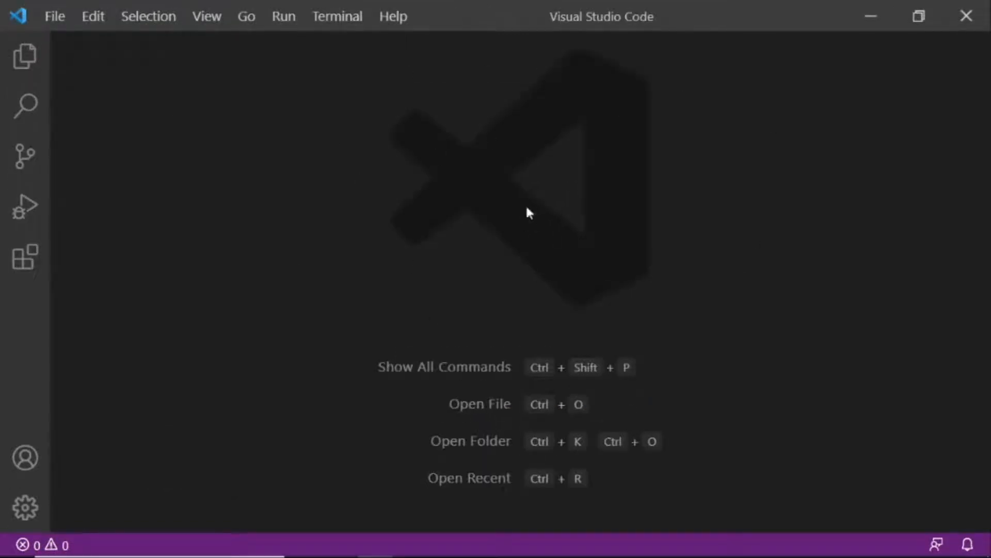
Zoom the editor interface back out by one level.
{"action": "left_click", "coordinate": [205, 17]}
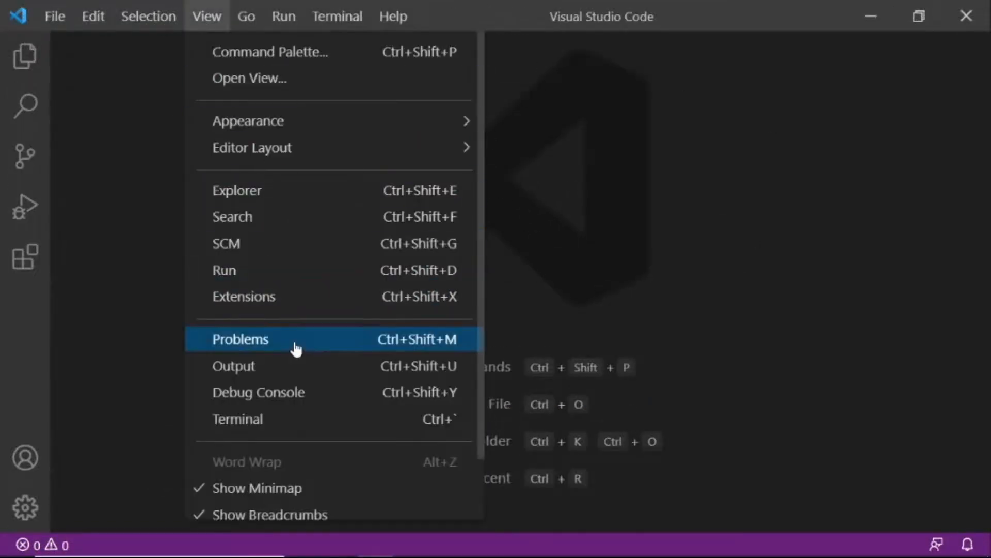
{"action": "mouse_move", "coordinate": [285, 147]}
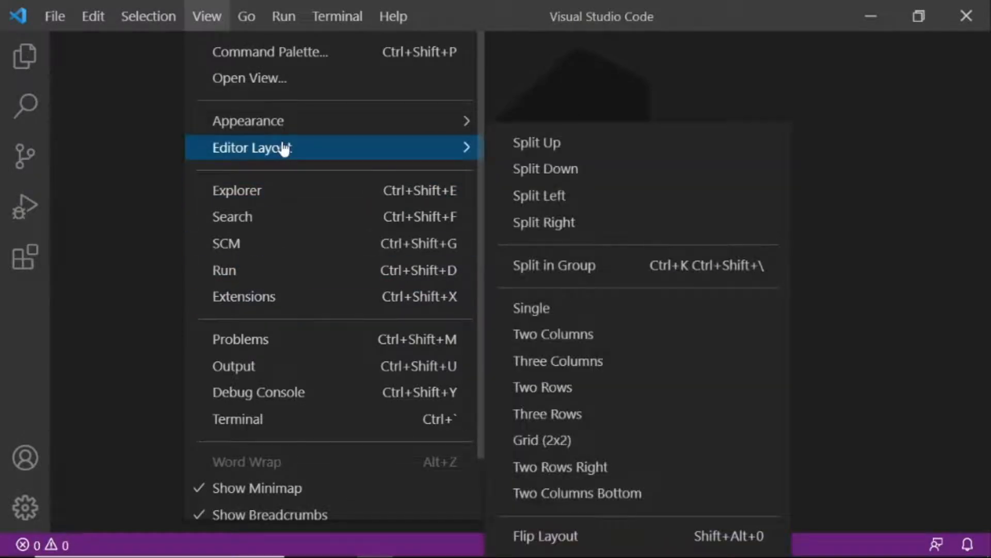
{"action": "mouse_move", "coordinate": [356, 122]}
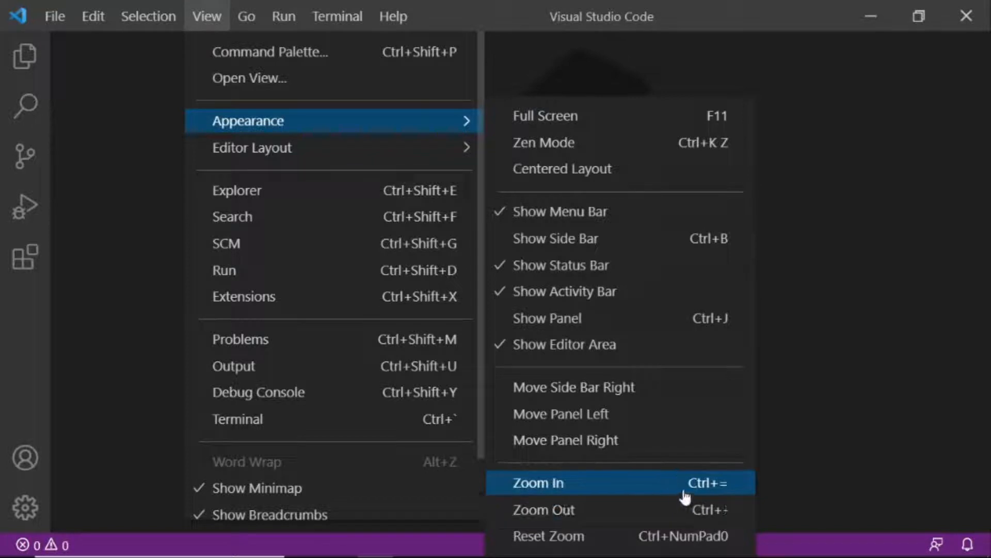
{"action": "left_click", "coordinate": [712, 512]}
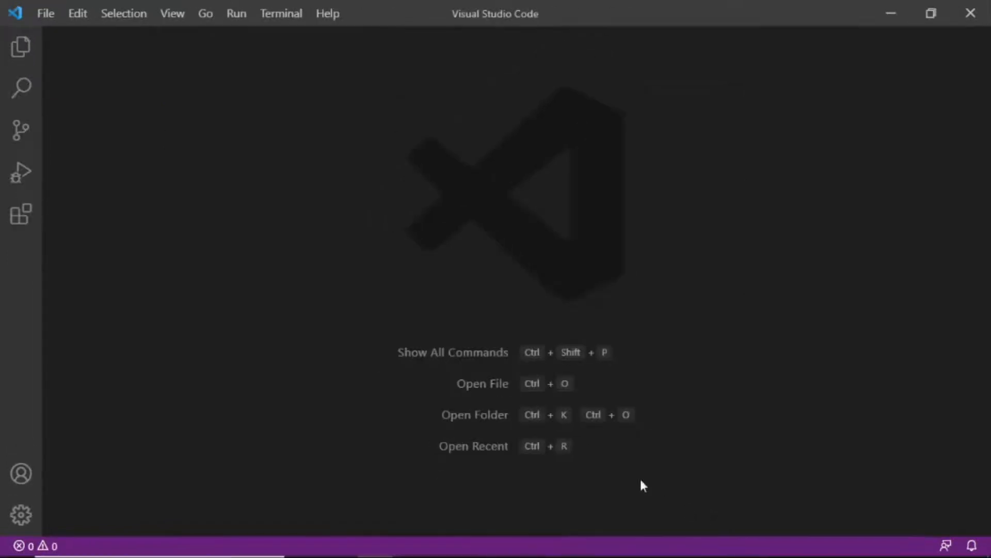
Open a new integrated terminal, and close its panel again.
{"action": "left_click", "coordinate": [196, 13]}
{"action": "mouse_move", "coordinate": [225, 14]}
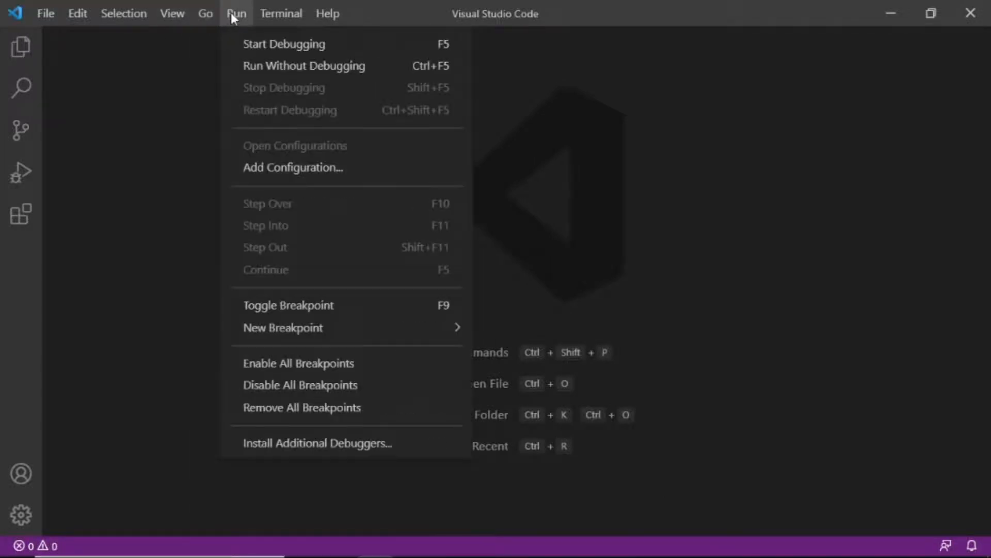
{"action": "mouse_move", "coordinate": [267, 11]}
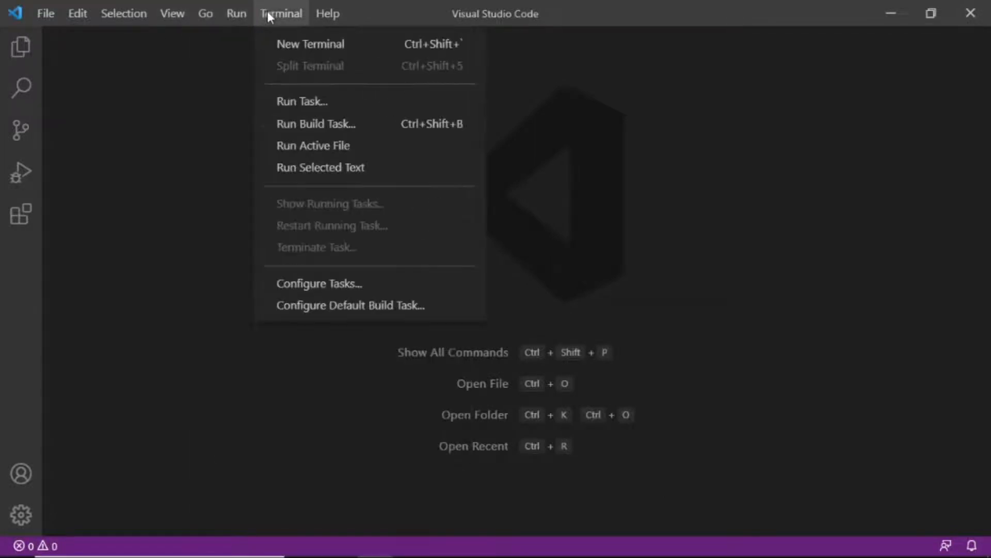
{"action": "left_click", "coordinate": [305, 47]}
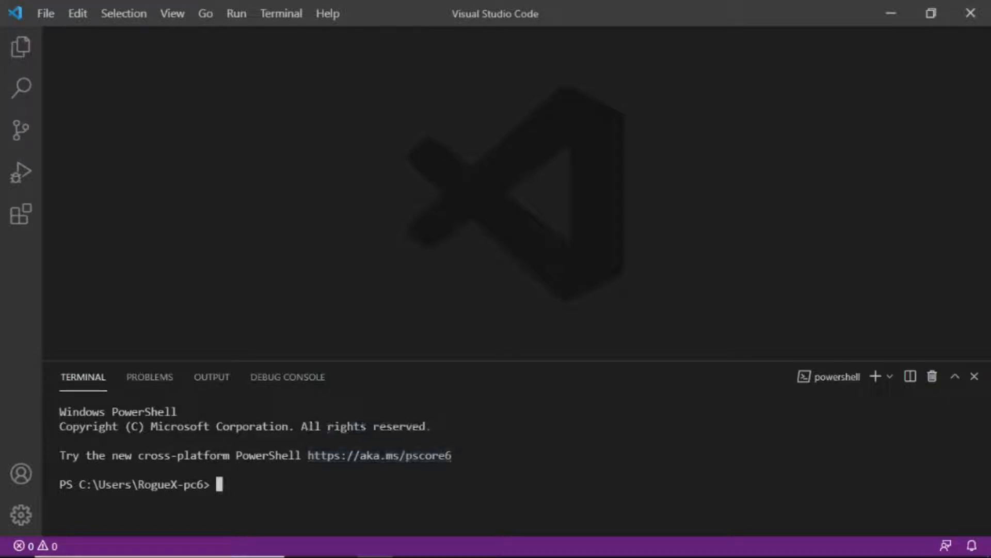
{"action": "left_click", "coordinate": [975, 377]}
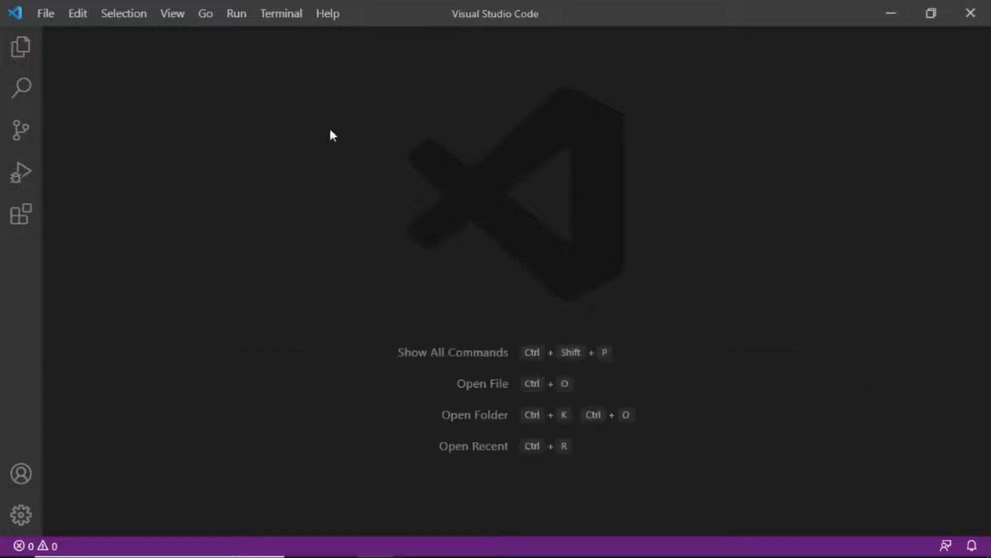
{"action": "left_click", "coordinate": [328, 15]}
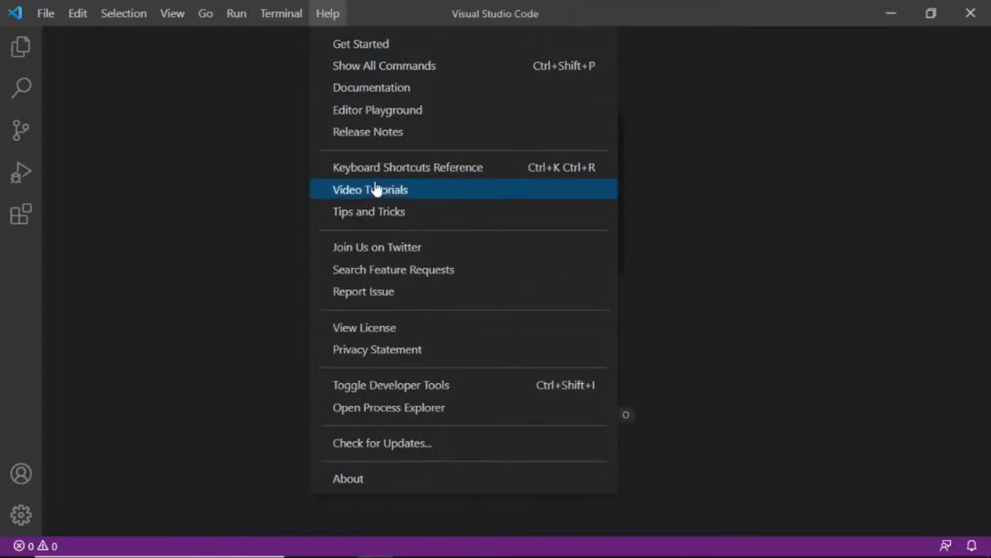
{"action": "left_click", "coordinate": [212, 270]}
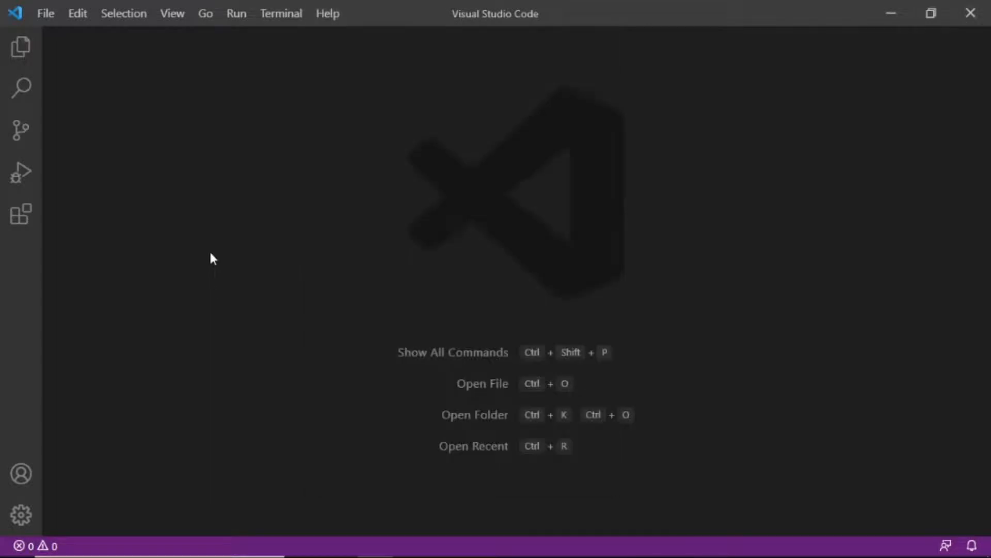
Look through the Explorer, Search, Source Control, and Run and Debug views in turn.
{"action": "left_click", "coordinate": [23, 48]}
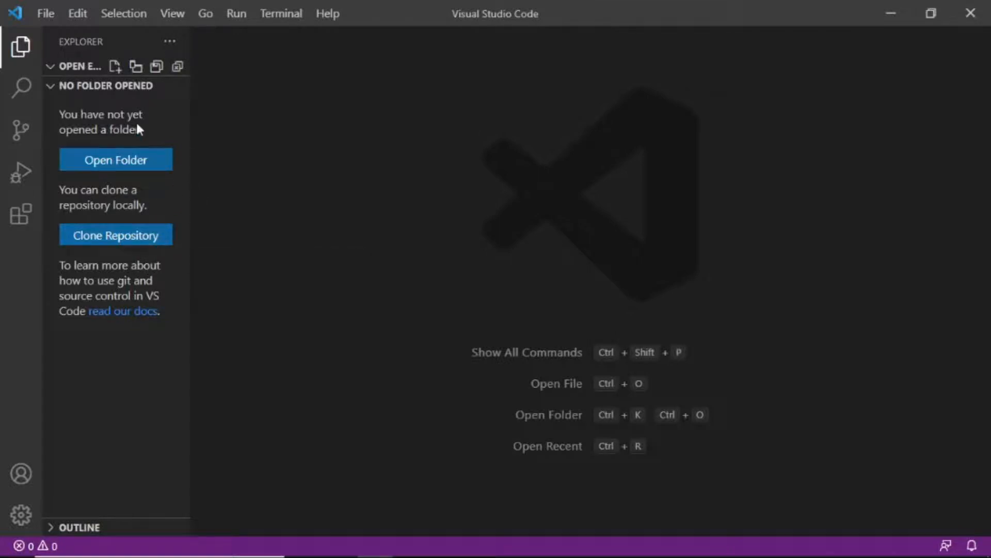
{"action": "left_click", "coordinate": [21, 85]}
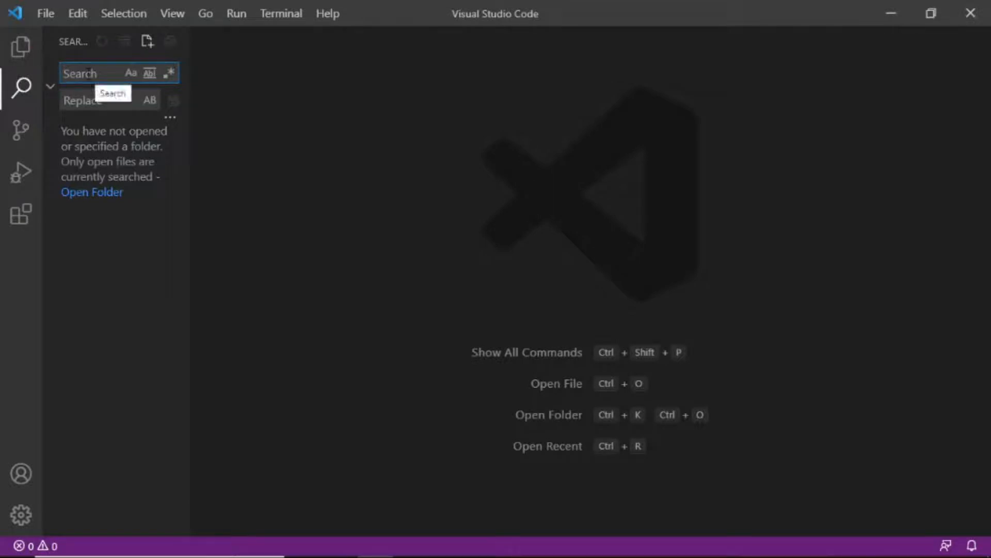
{"action": "left_click", "coordinate": [22, 135]}
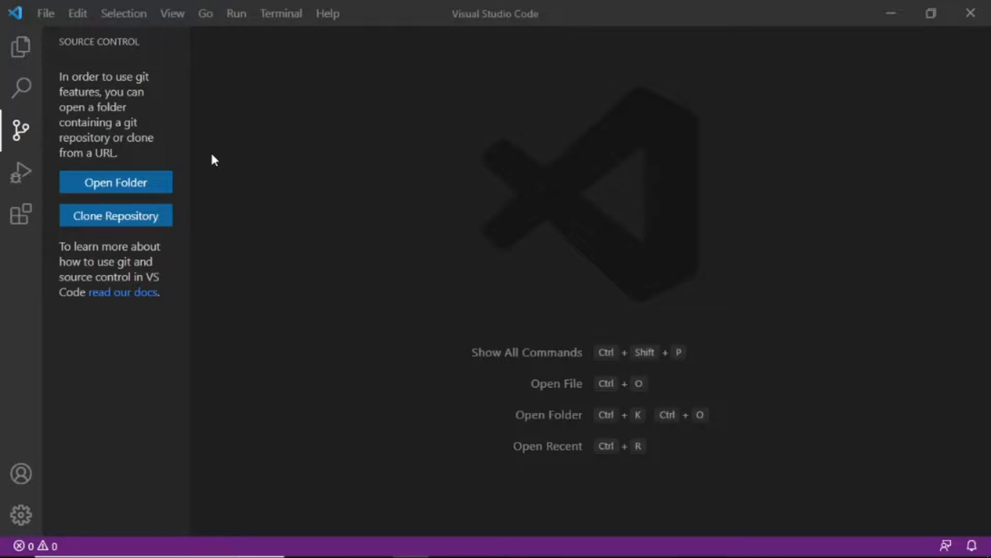
{"action": "left_click", "coordinate": [15, 180]}
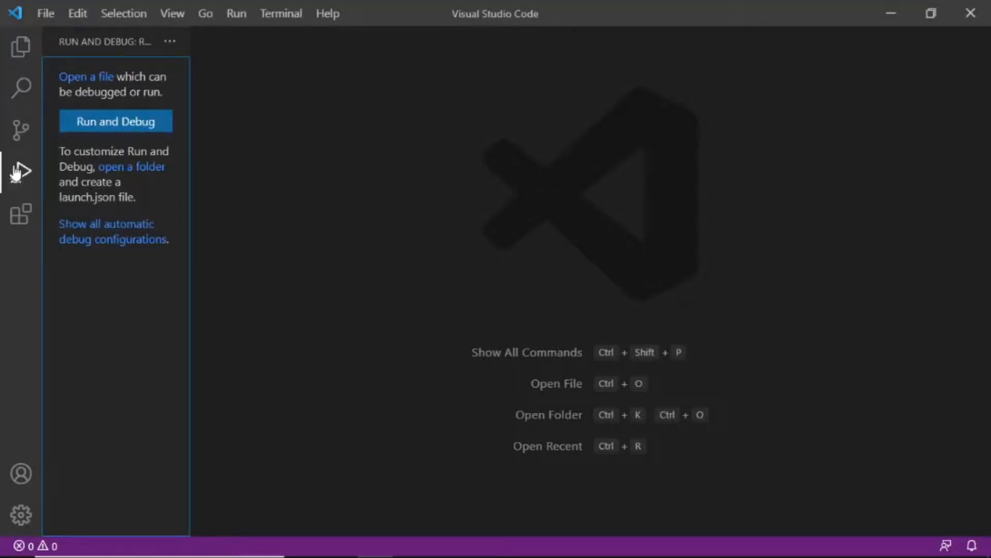
Show the Extensions view and look through the list of installed extensions.
{"action": "left_click", "coordinate": [24, 220]}
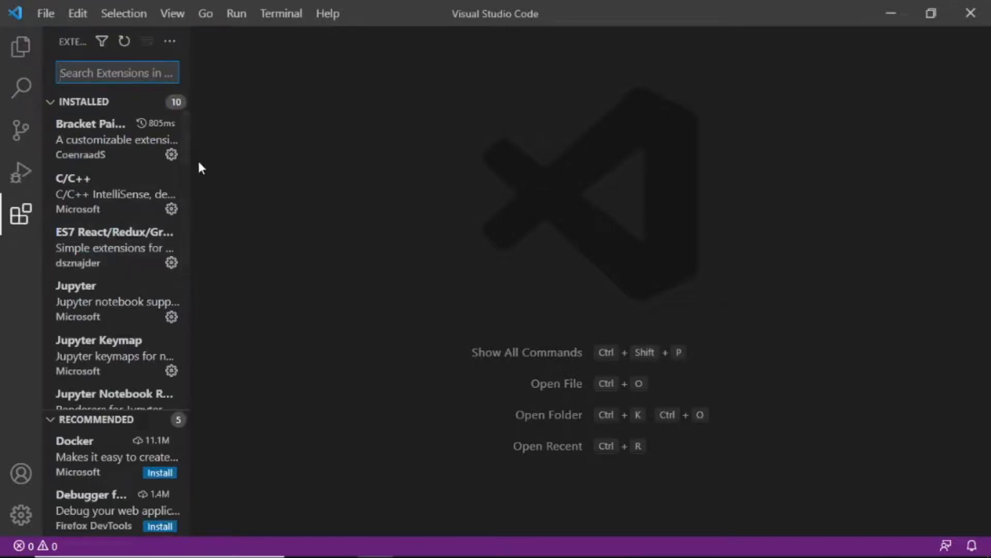
{"action": "mouse_move", "coordinate": [118, 164]}
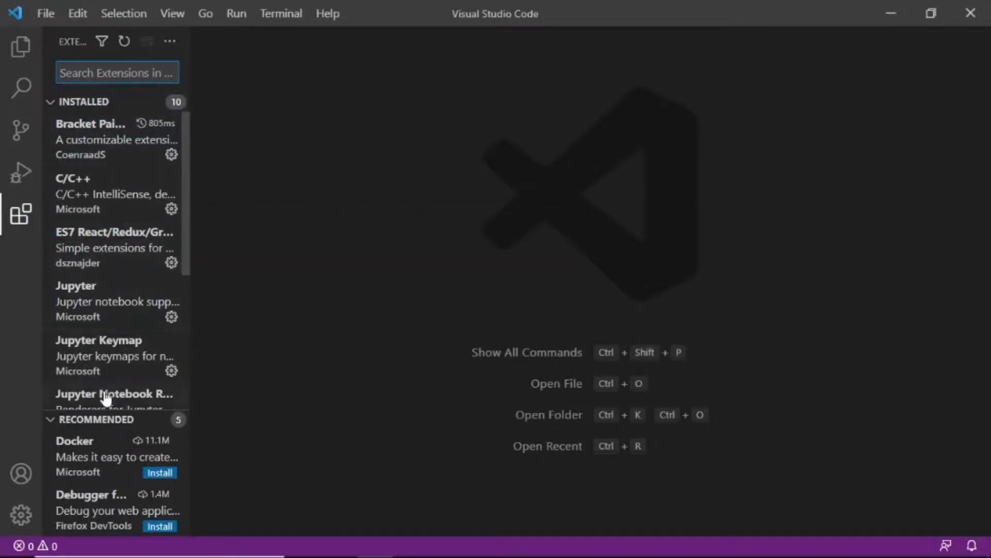
{"action": "scroll", "coordinate": [115, 208], "scroll_direction": "down", "scroll_amount": 3}
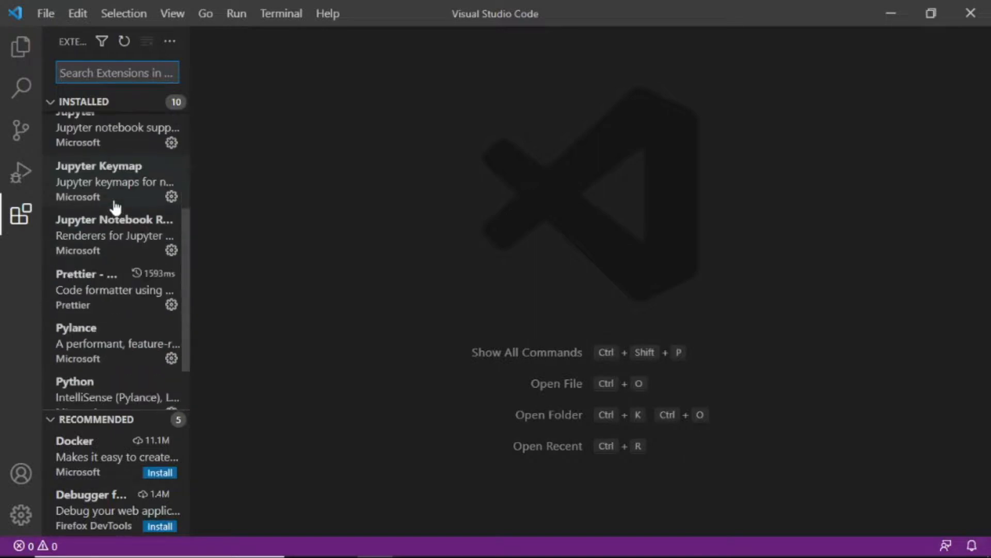
{"action": "scroll", "coordinate": [116, 207], "scroll_direction": "down", "scroll_amount": 1}
{"action": "scroll", "coordinate": [122, 215], "scroll_direction": "up", "scroll_amount": 6}
{"action": "mouse_move", "coordinate": [124, 210]}
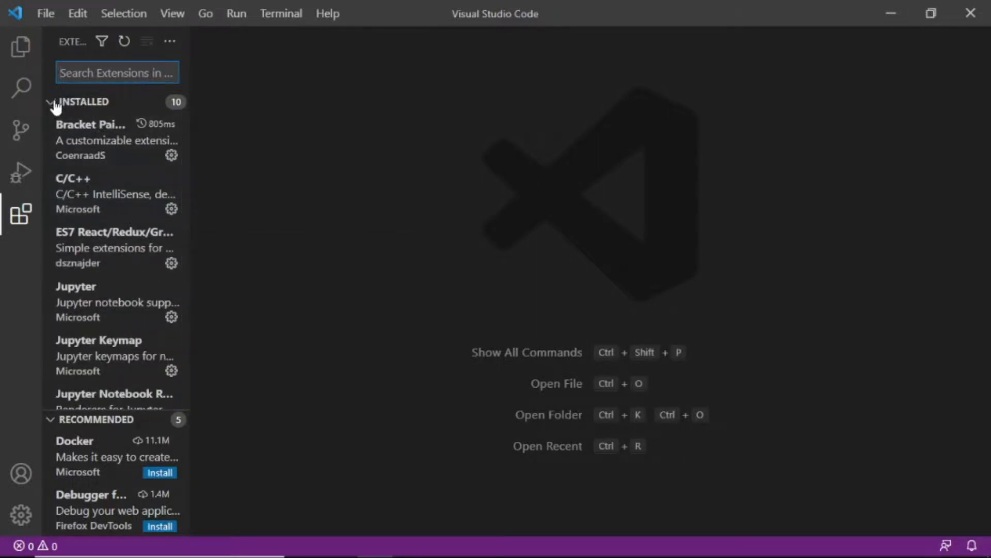
Collapse the installed extensions list and search the extension marketplace for "Sublime".
{"action": "left_click", "coordinate": [169, 106]}
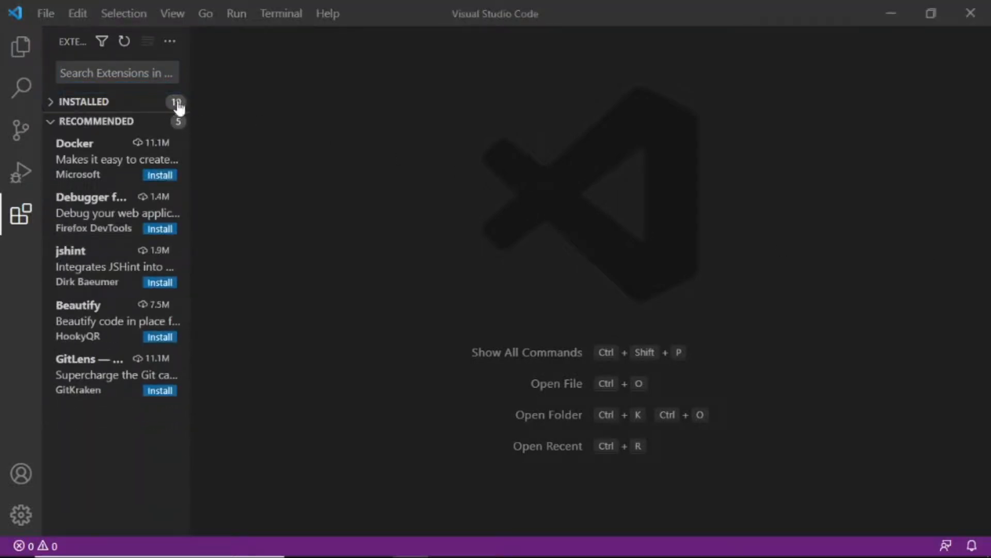
{"action": "left_click", "coordinate": [120, 77]}
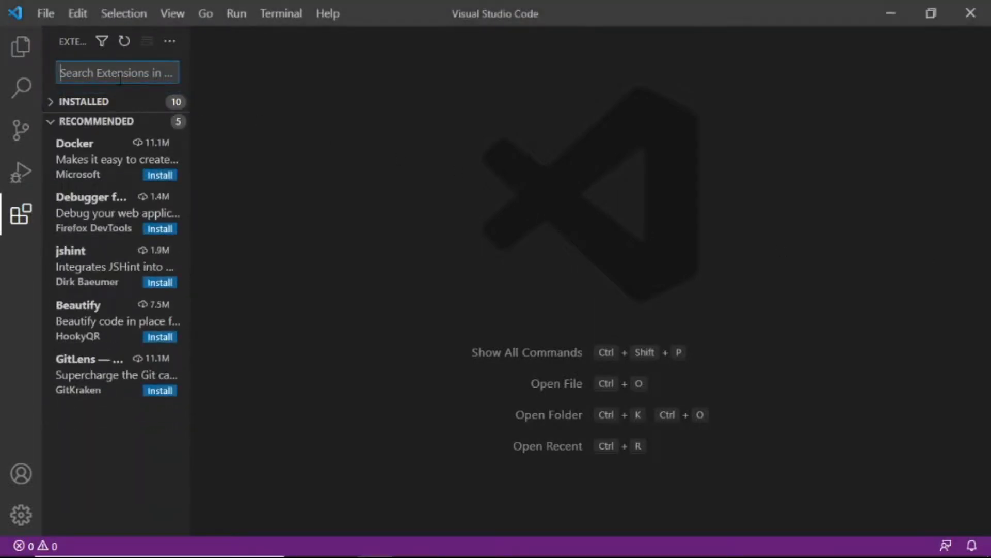
{"action": "type", "text": "Sublime"}
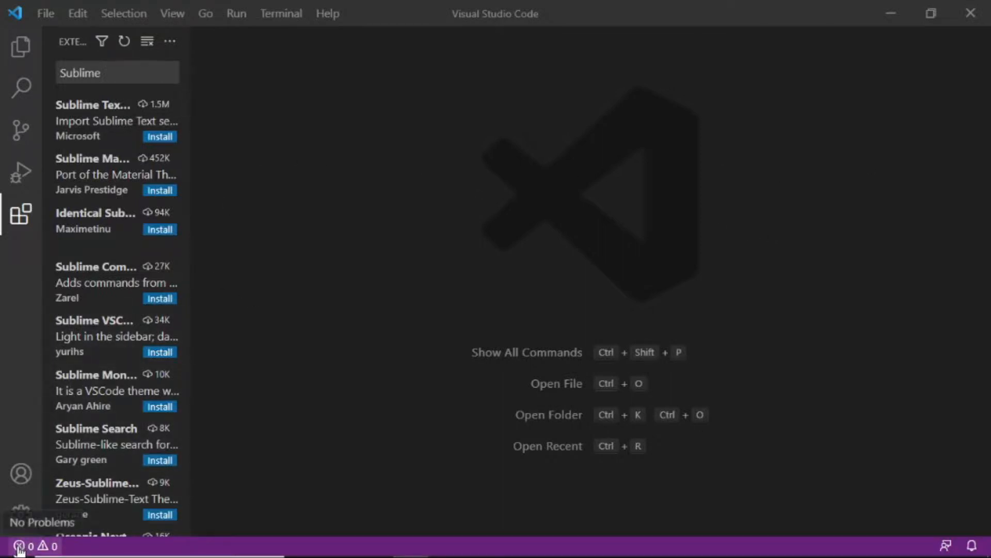
View the account options, and check for editor updates.
{"action": "left_click", "coordinate": [26, 473]}
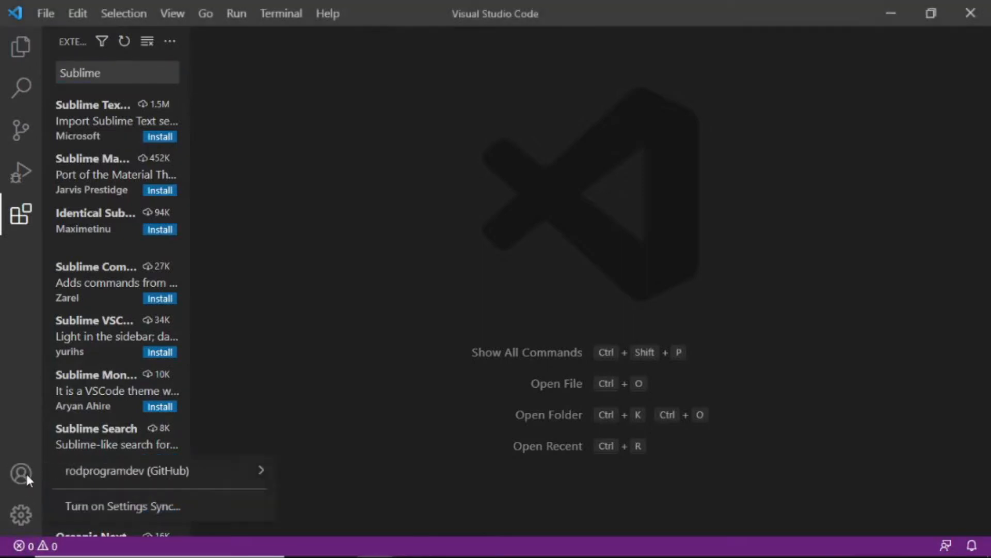
{"action": "left_click", "coordinate": [16, 513]}
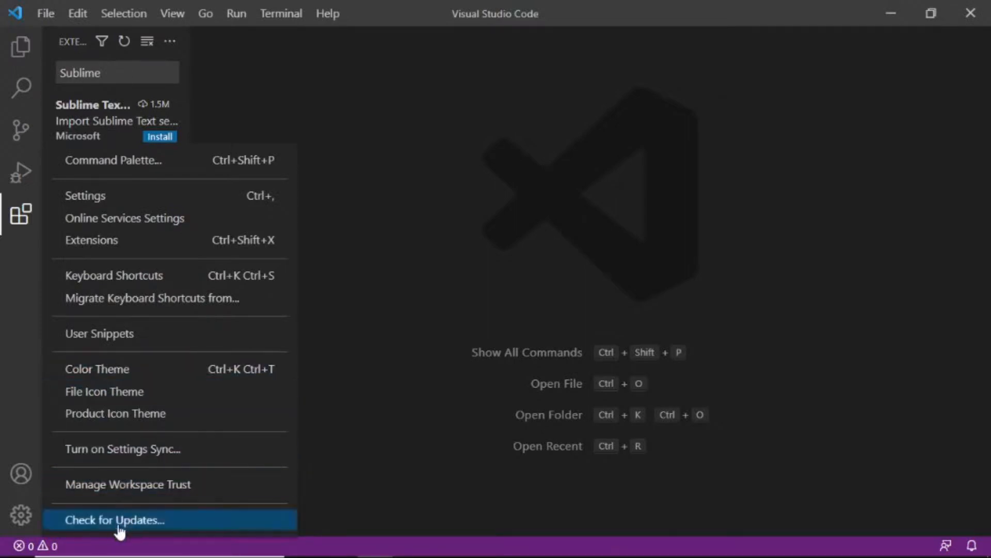
{"action": "left_click", "coordinate": [102, 517]}
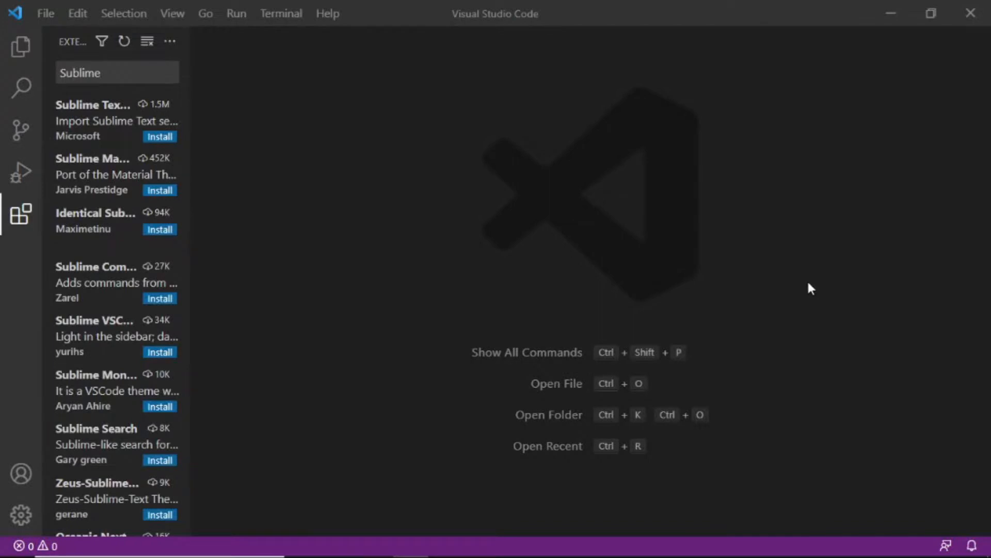
View the tweet feedback form and the notifications list, dismissing each one.
{"action": "left_click", "coordinate": [945, 546]}
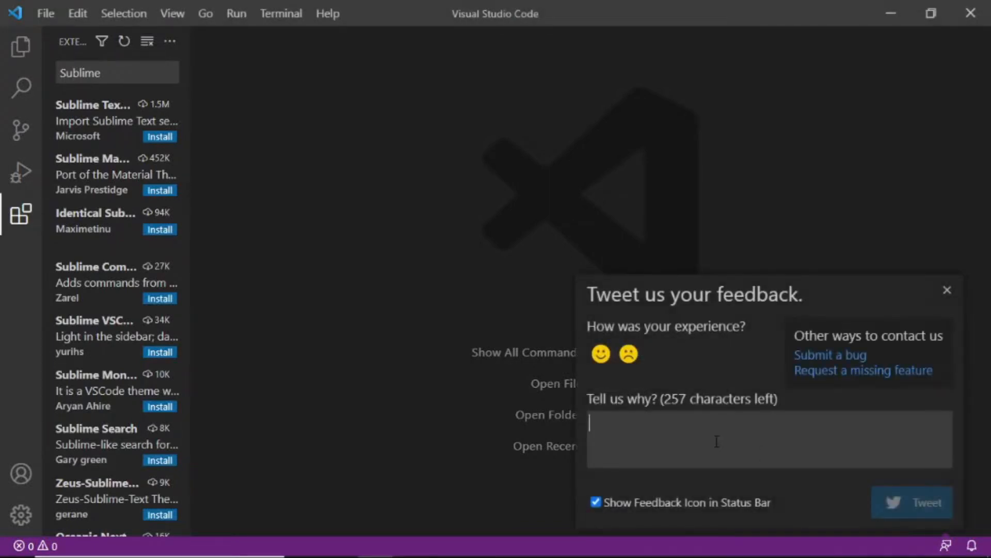
{"action": "left_click", "coordinate": [948, 292]}
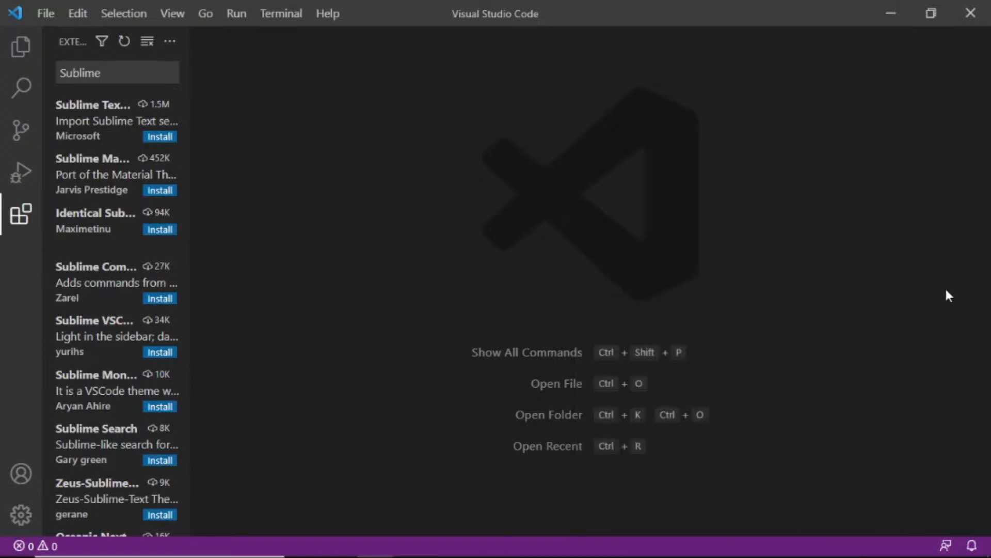
{"action": "left_click", "coordinate": [971, 546]}
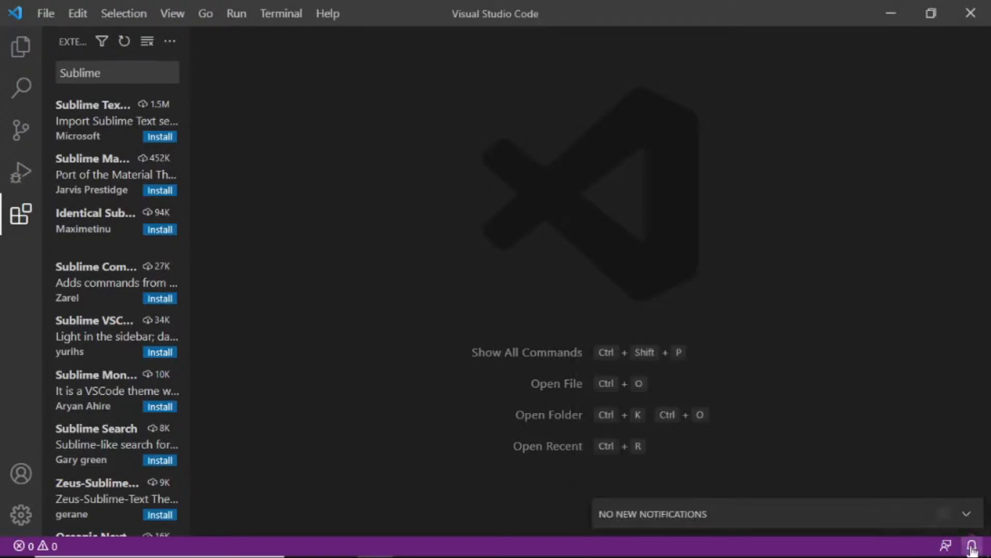
{"action": "left_click", "coordinate": [972, 547]}
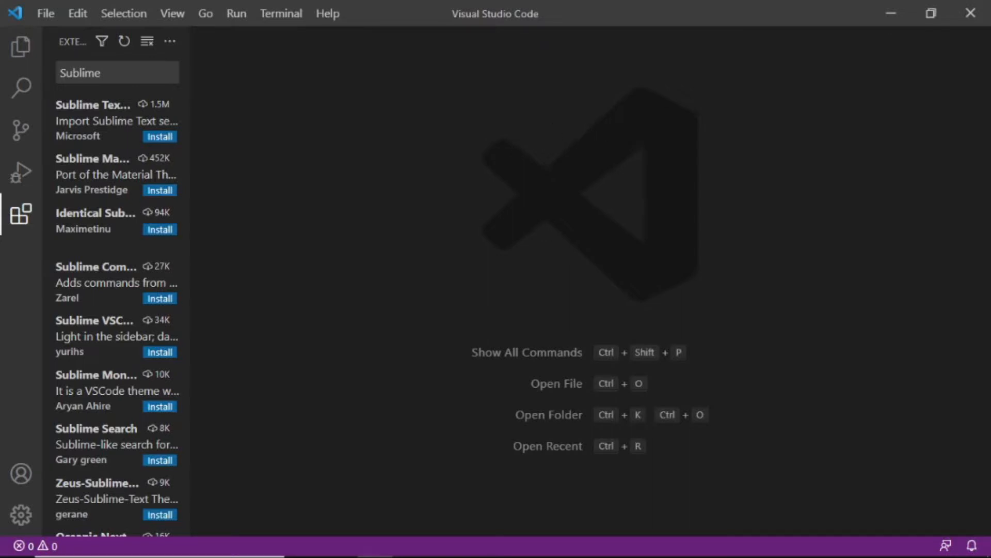
Open the myFirstWebsite folder from the Desktop and display its index.html file.
{"action": "left_click", "coordinate": [46, 13]}
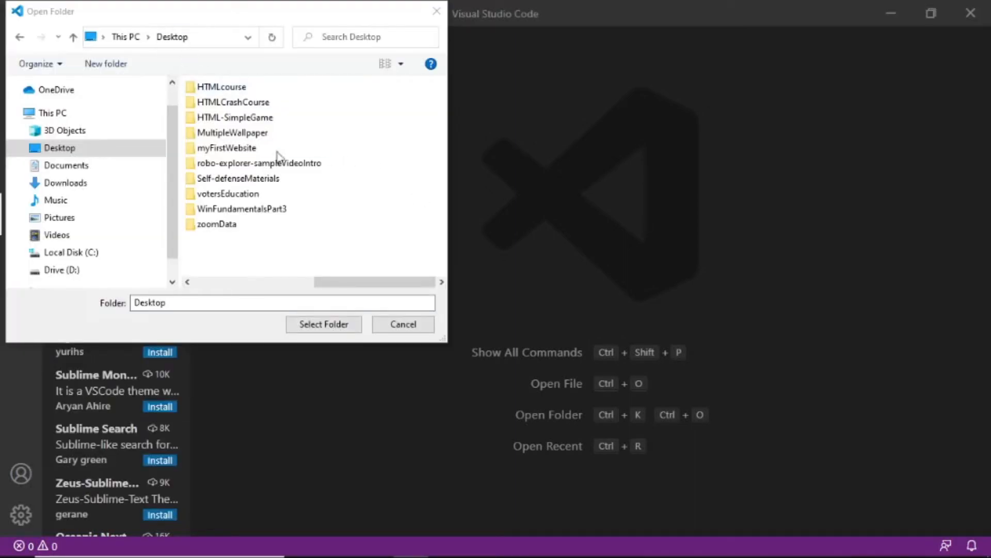
{"action": "left_click", "coordinate": [234, 150]}
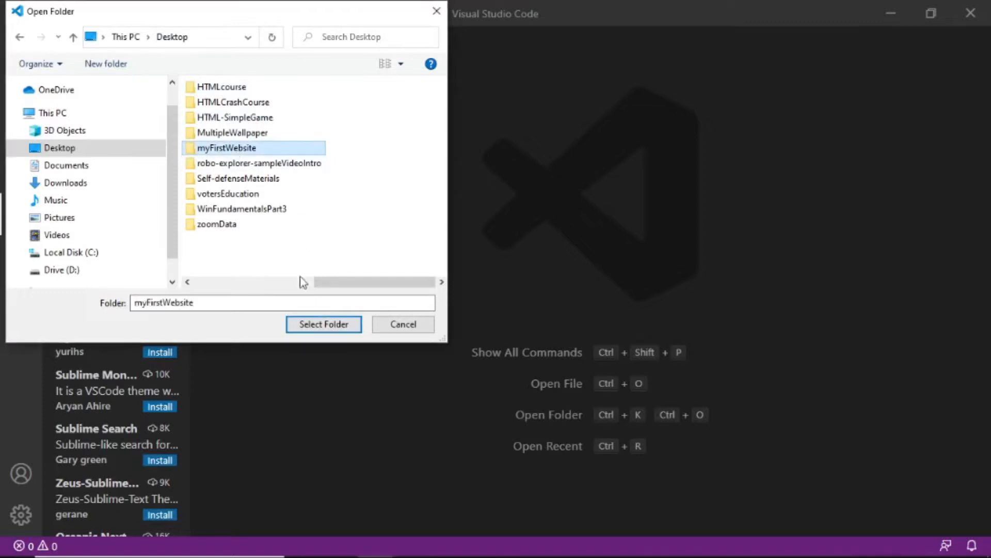
{"action": "left_click", "coordinate": [330, 327]}
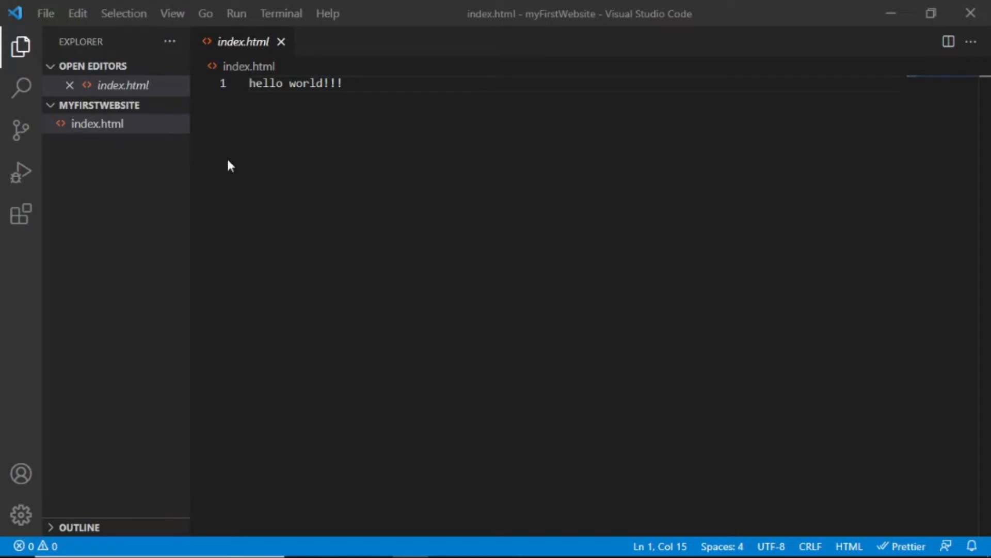
Switch to the Notepad window with index.html to compare its content with the file in the editor.
{"action": "mouse_move", "coordinate": [99, 133]}
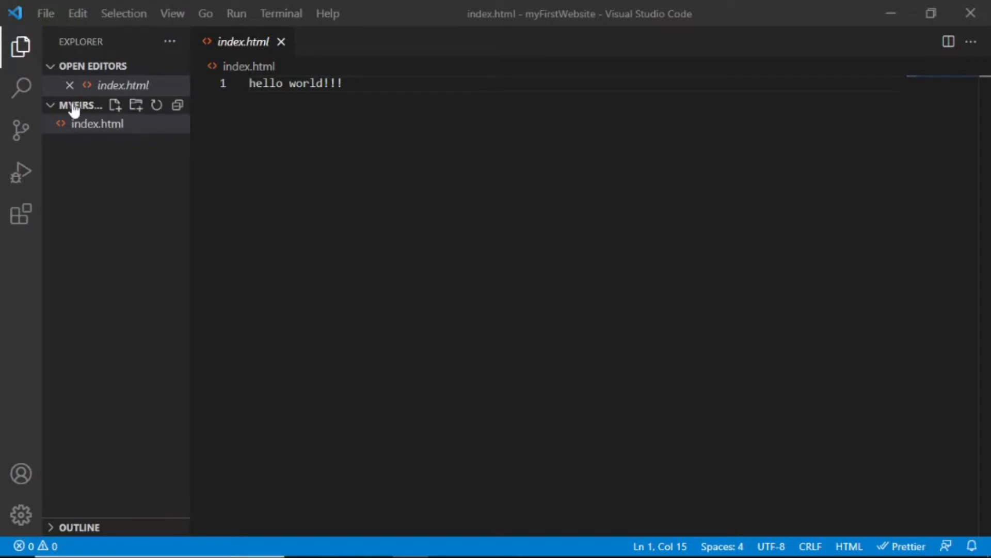
{"action": "left_click", "coordinate": [255, 92]}
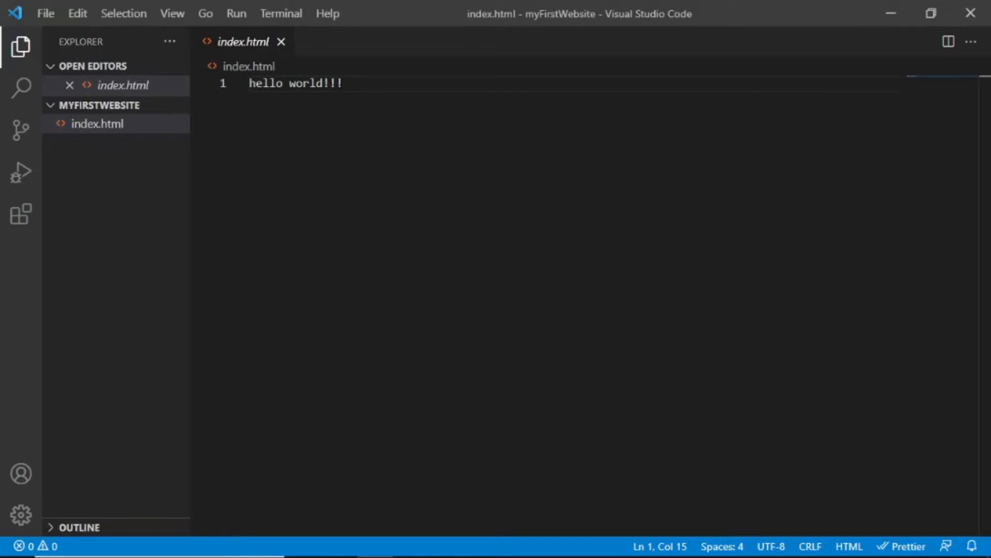
{"action": "key", "text": "alt+Tab"}
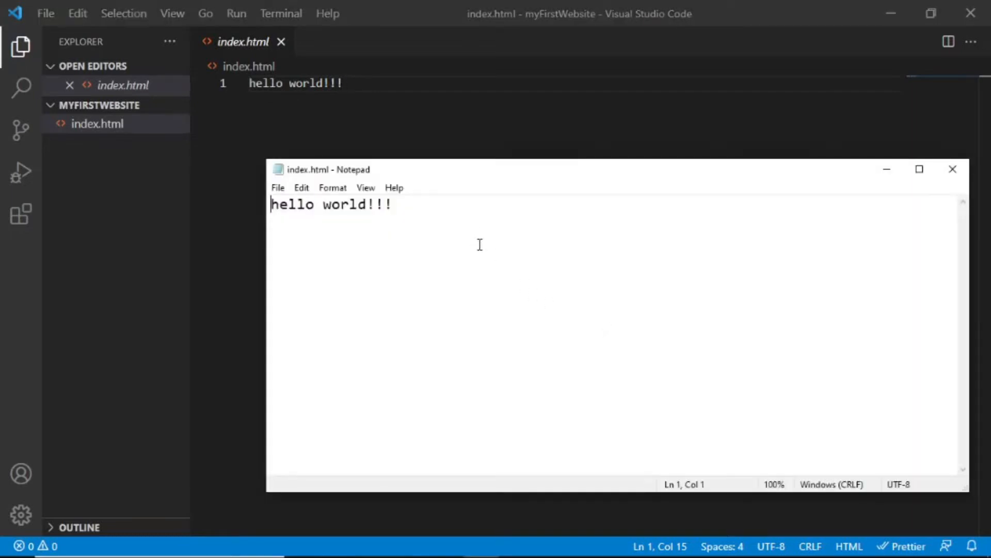